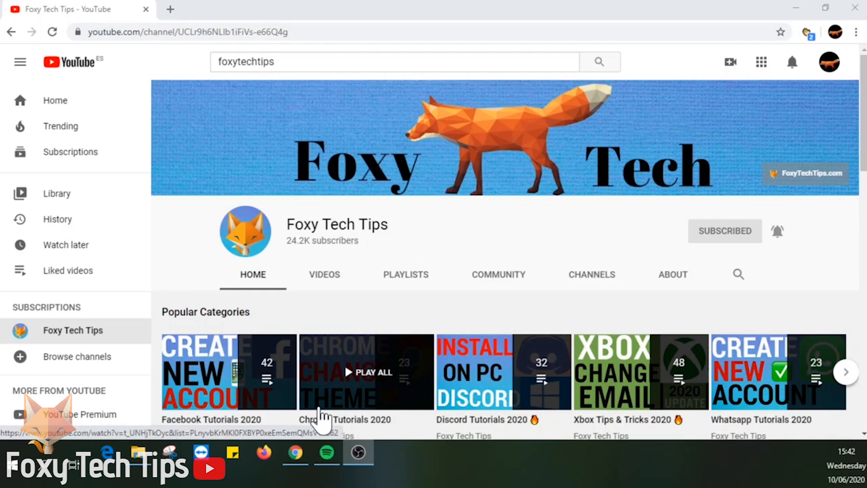
Switch from Chrome to the Spotify desktop app on its Home page.
left_click(327, 452)
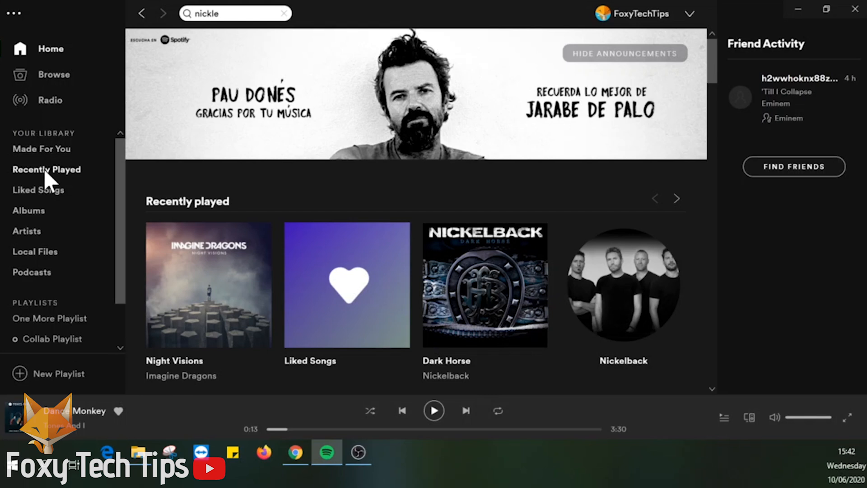
Select every track in the Liked Songs collection.
left_click(43, 189)
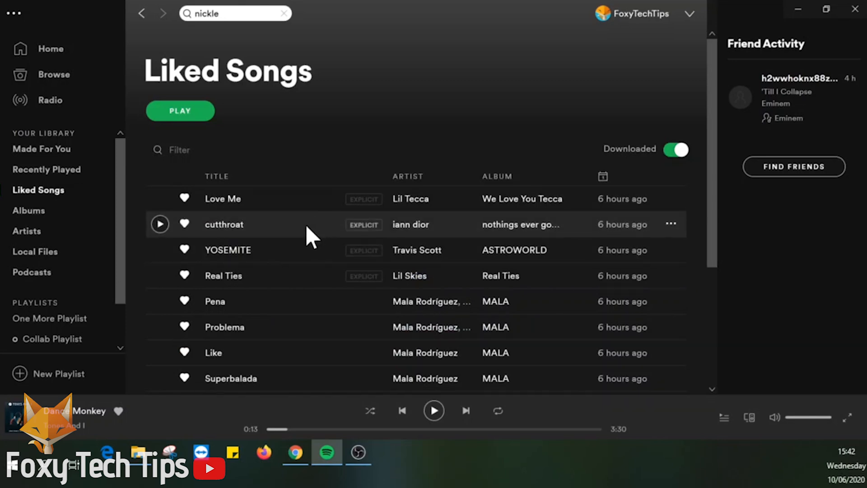
left_click(310, 203)
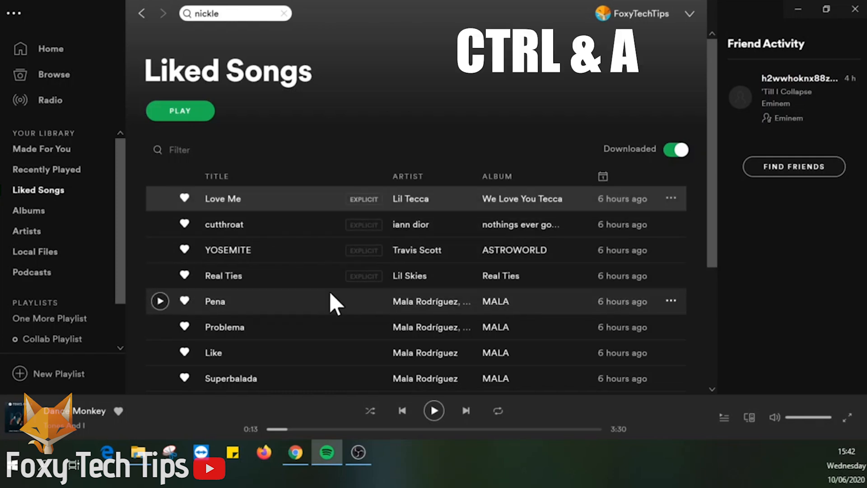
key("ctrl+a")
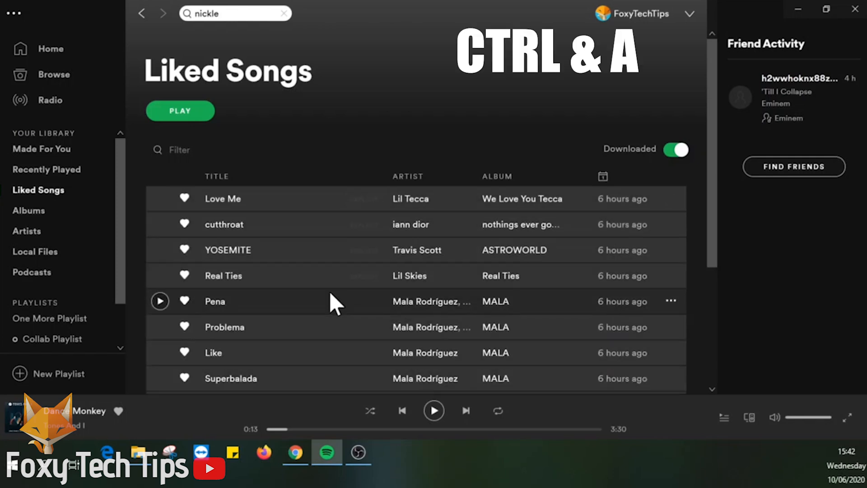
scroll(357, 266, "down", 1)
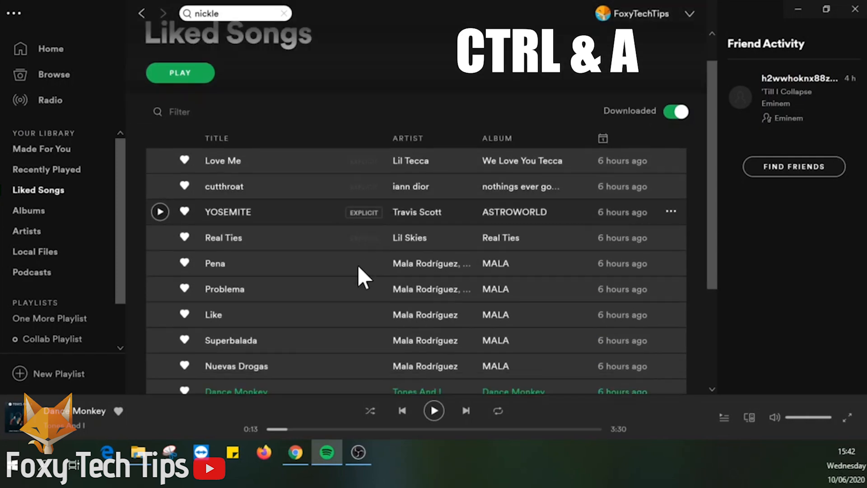
scroll(358, 265, "down", 3)
scroll(418, 280, "up", 4)
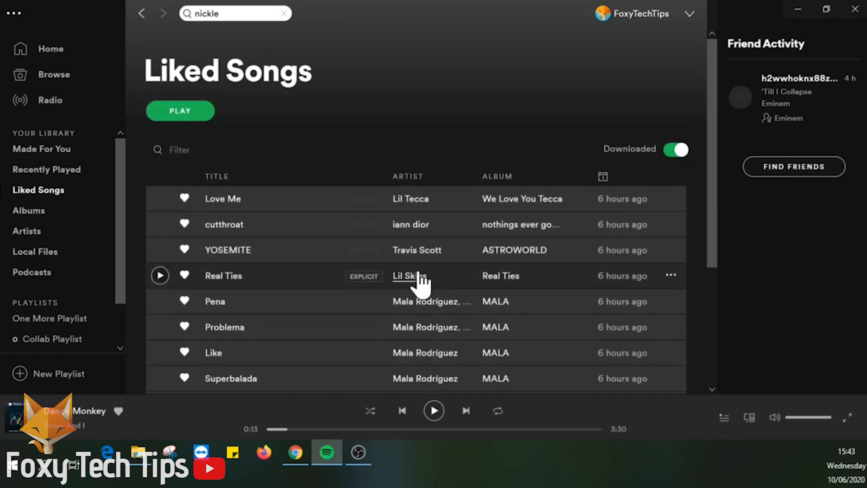
Remove all selected tracks from Liked Songs, leaving the empty placeholder.
right_click(293, 249)
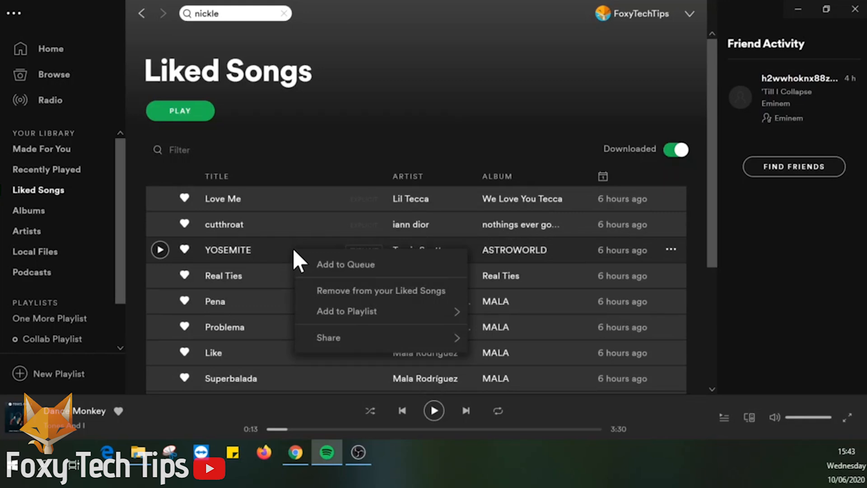
left_click(311, 292)
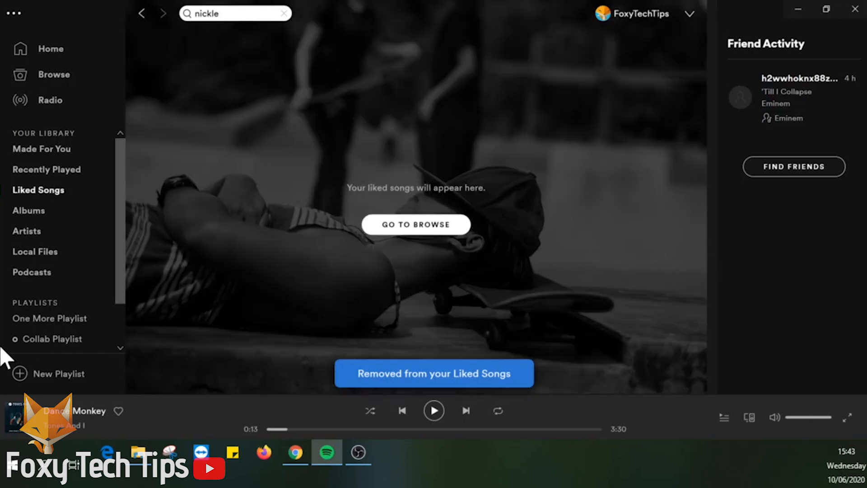
scroll(34, 317, "down", 2)
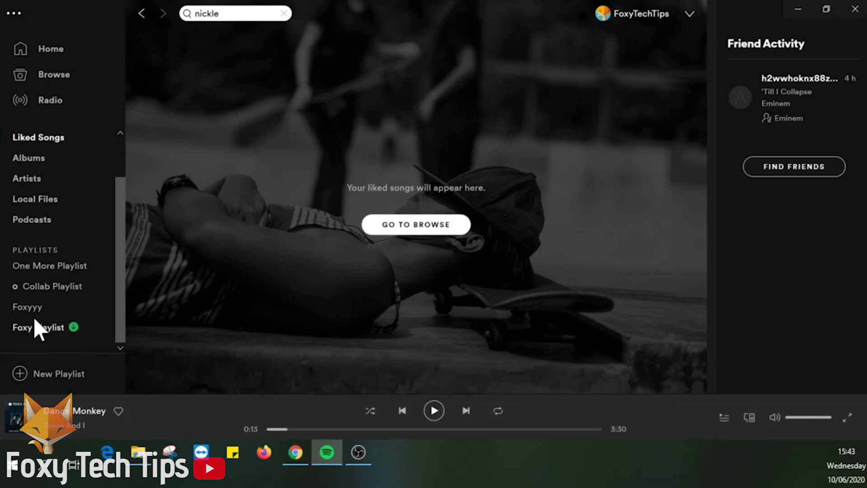
Delete One More Playlist from the library and confirm.
left_click(57, 270)
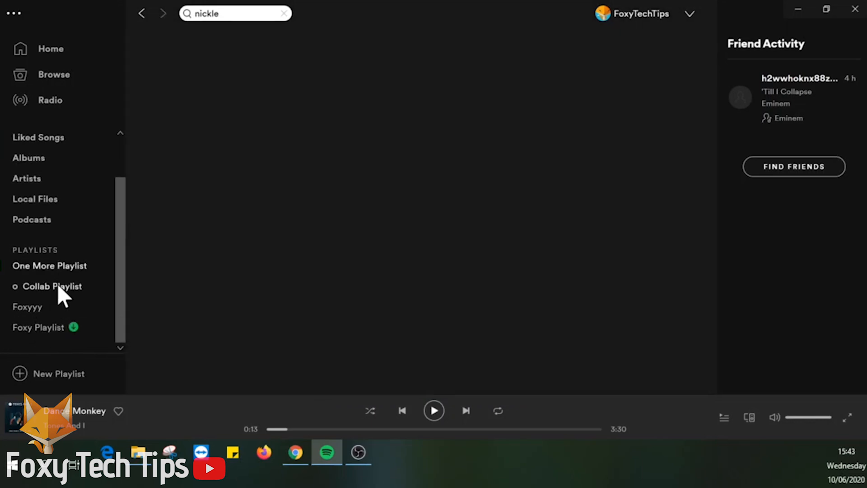
left_click(63, 284)
left_click(63, 268)
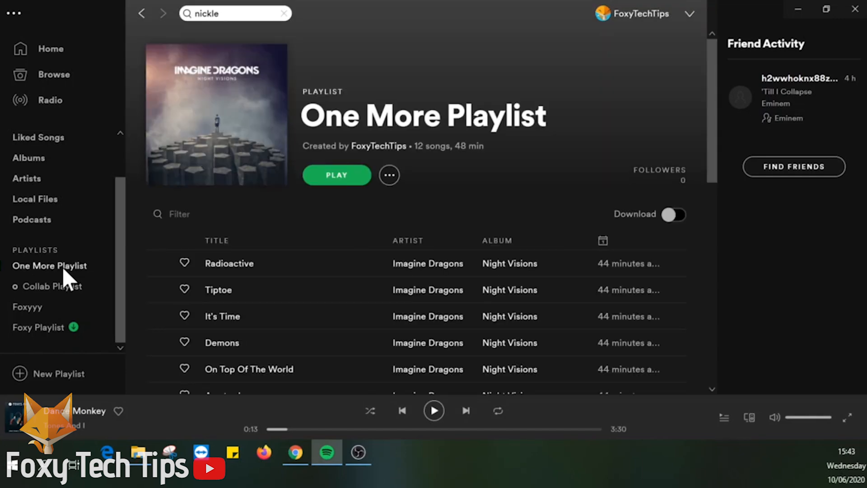
right_click(63, 268)
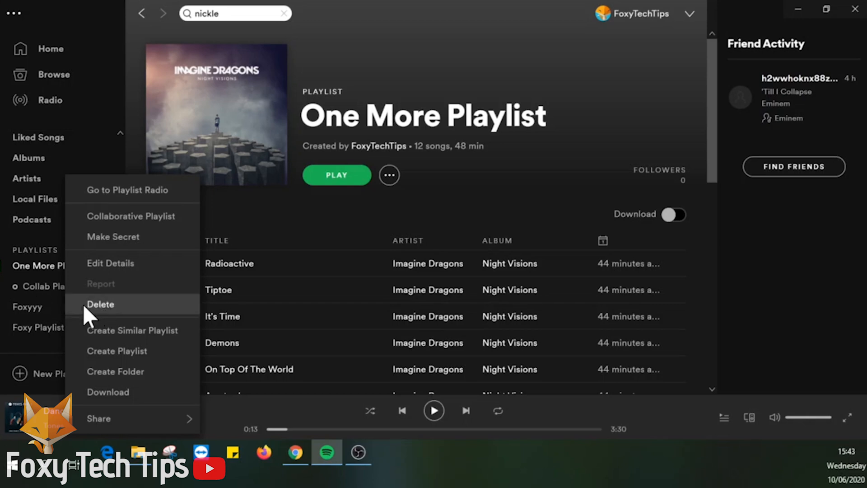
left_click(114, 303)
left_click(282, 273)
Delete Collab Playlist and Foxyyy, leaving Foxy Playlist as the only playlist.
left_click(51, 289)
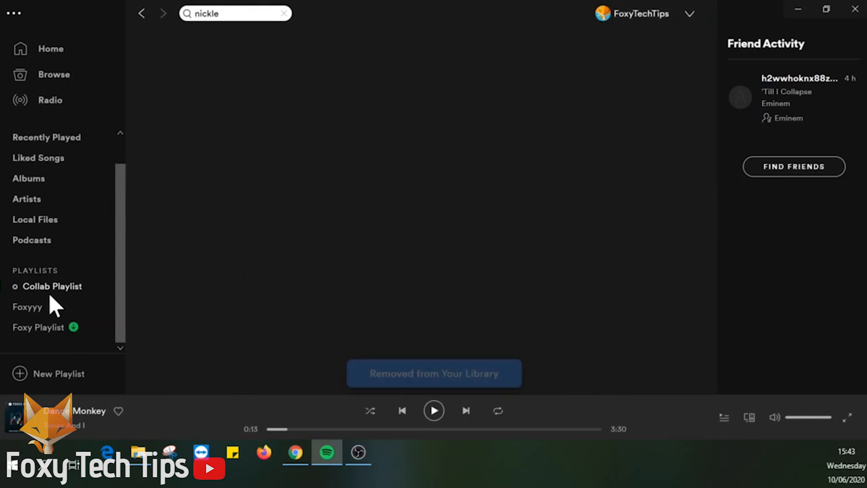
right_click(52, 288)
left_click(88, 305)
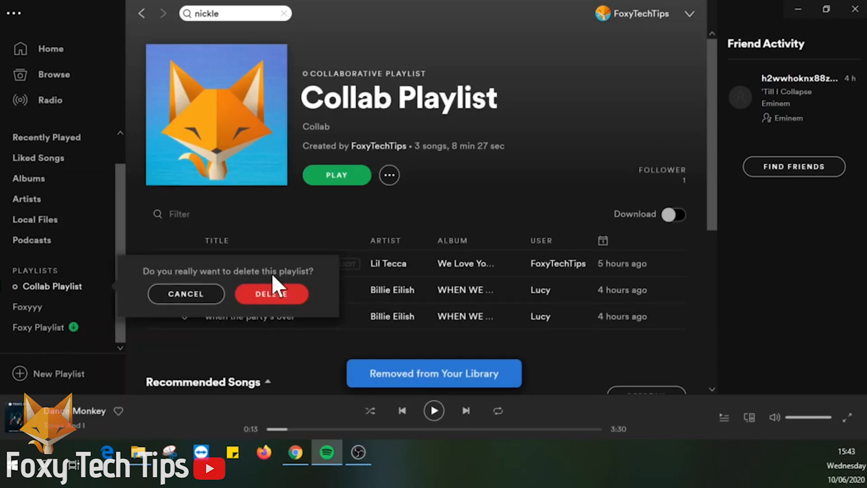
key("Return")
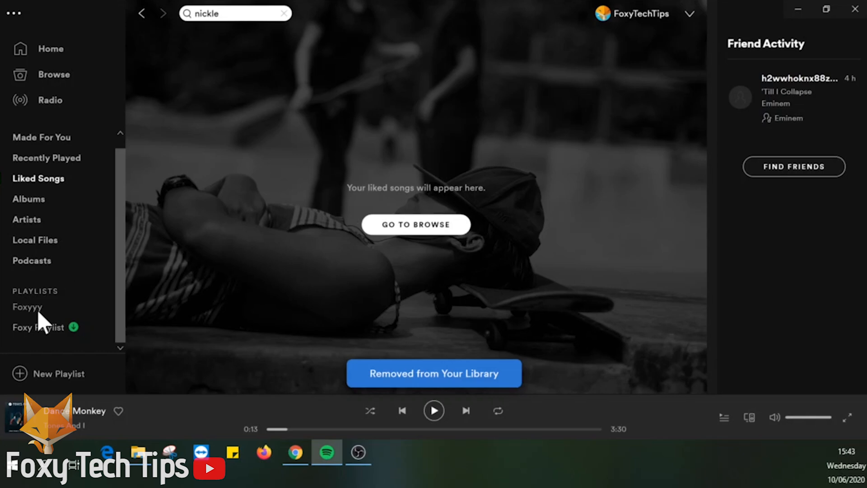
right_click(39, 311)
left_click(60, 306)
left_click(281, 314)
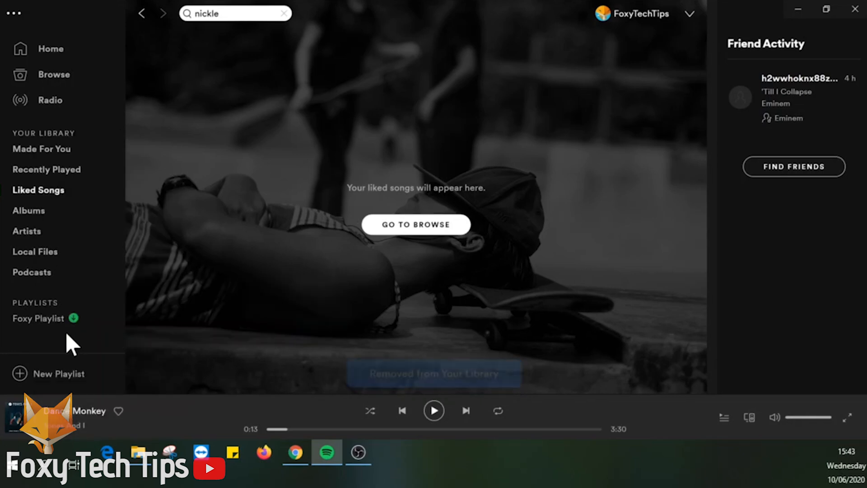